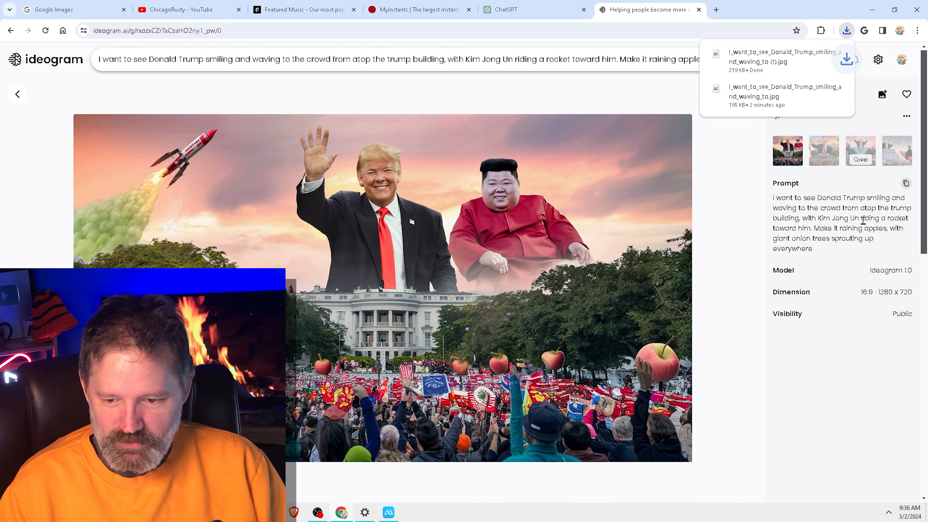
- Remix the opened Trump and Kim Jong Un rocket image with its existing prompt and view the third result
{"action": "left_click", "coordinate": [881, 98]}
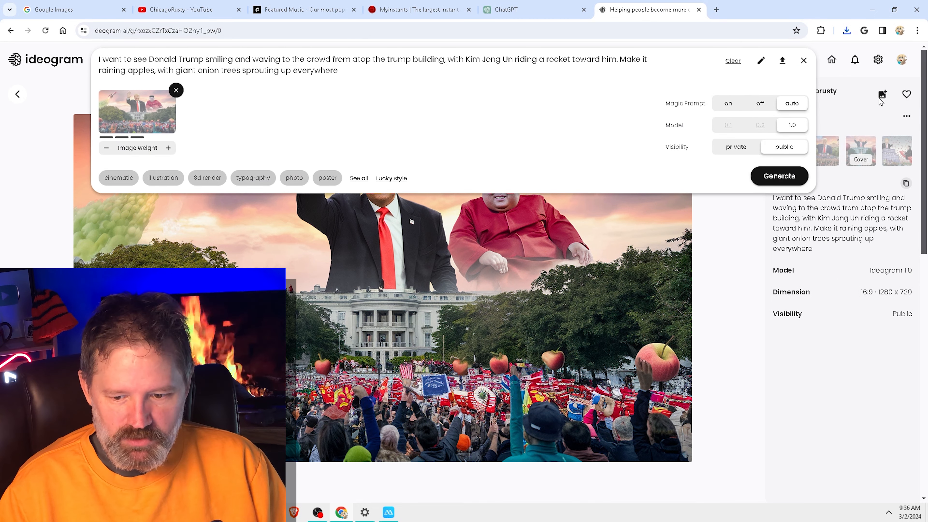
{"action": "left_click", "coordinate": [780, 176]}
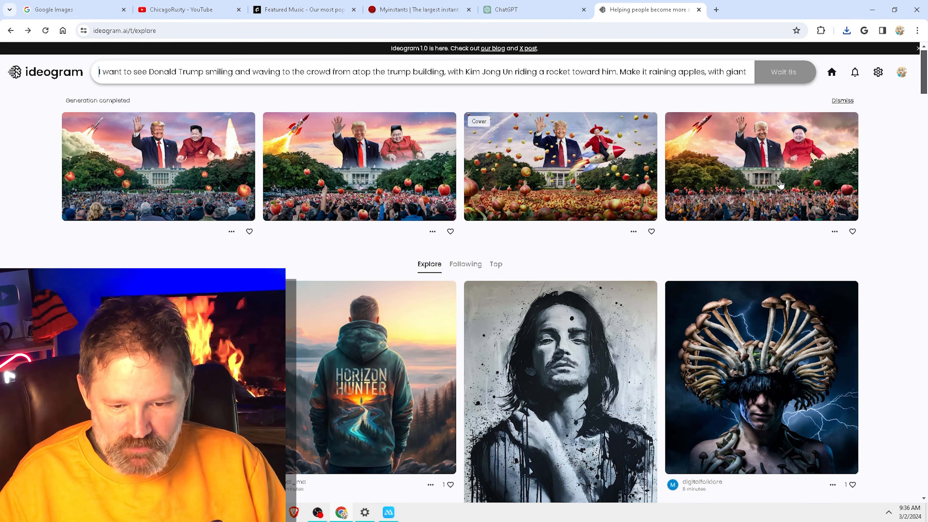
{"action": "left_click", "coordinate": [579, 162]}
{"action": "key", "text": "alt+Left"}
- Replace the prompt with "I am a content creator named ChicagoRusty. I need a new logo. My theme colors are vibrant orange, yellow and blue."
{"action": "left_click_drag", "start_coordinate": [732, 71], "coordinate": [103, 89]}
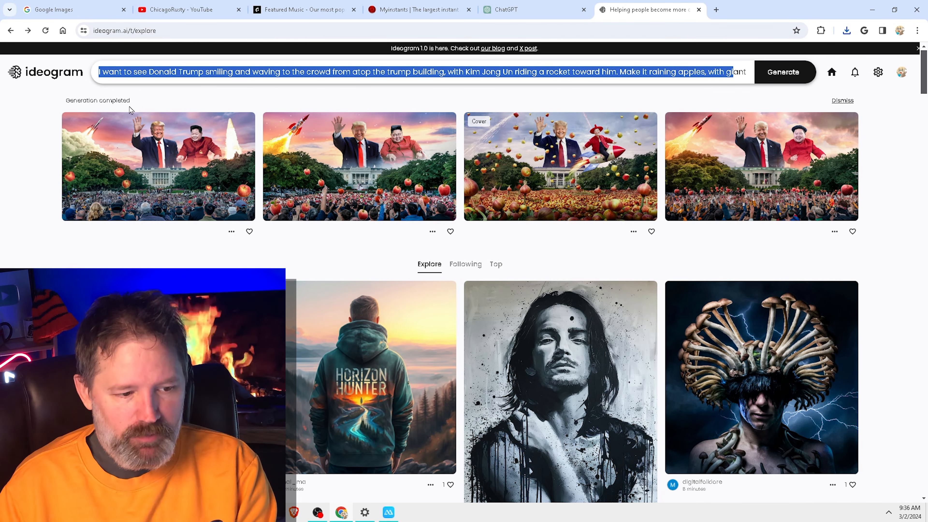
{"action": "key", "text": "BackSpace"}
{"action": "left_click", "coordinate": [290, 69]}
{"action": "left_click_drag", "start_coordinate": [289, 70], "coordinate": [92, 72]}
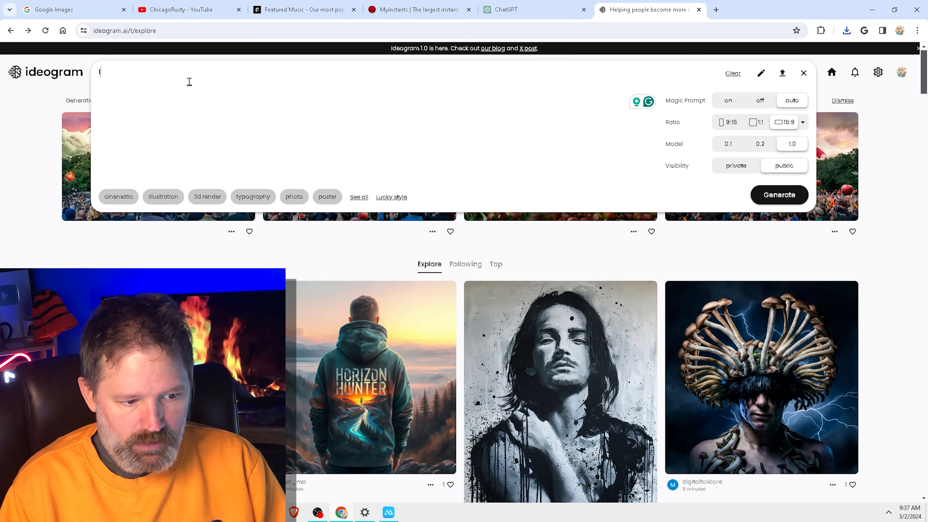
{"action": "type", "text": "I am a content "}
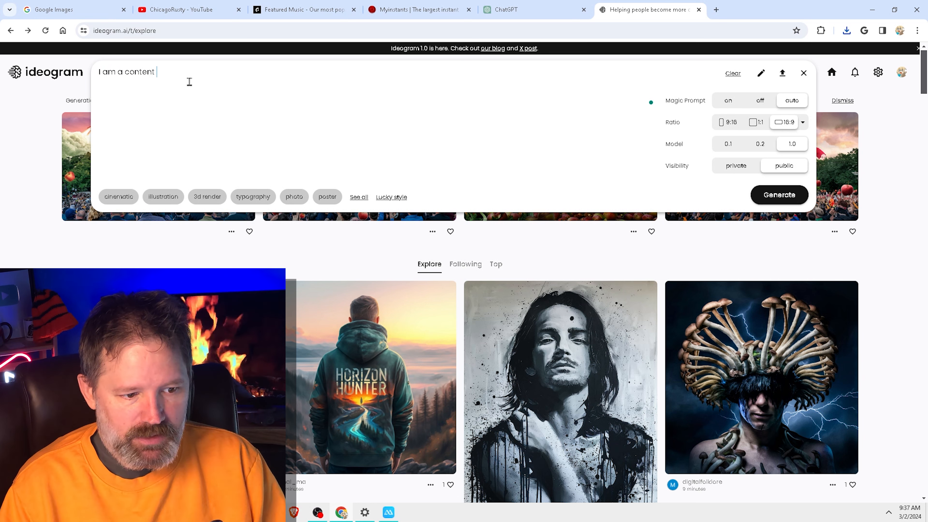
{"action": "type", "text": "creator named Chic"}
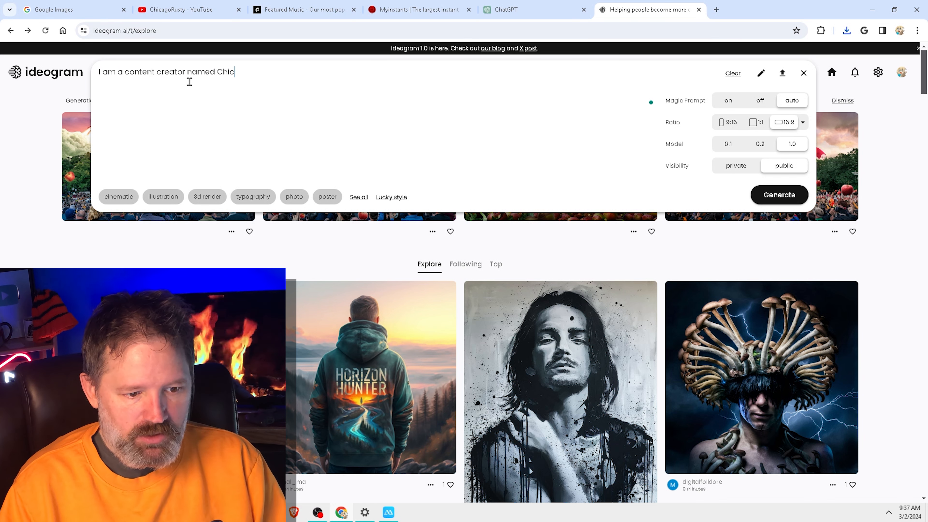
{"action": "type", "text": "agoRusty. I need a "}
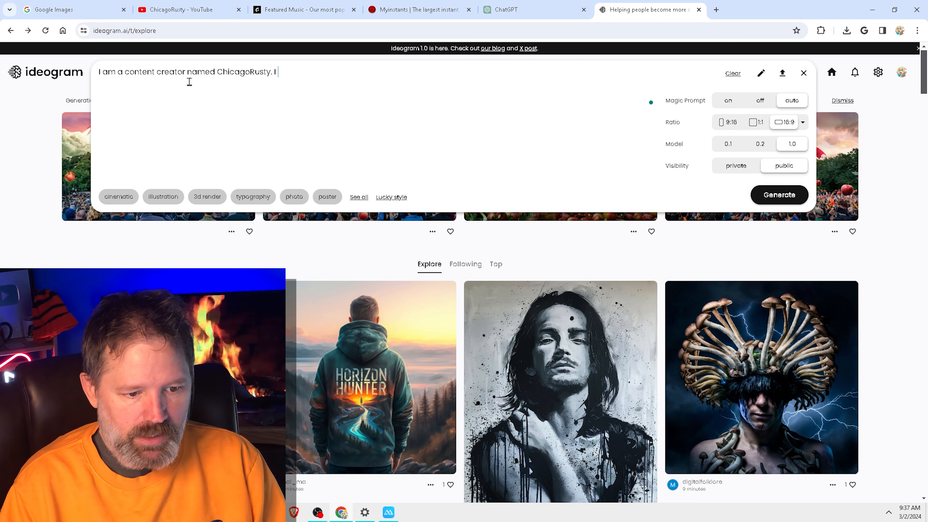
{"action": "type", "text": "new logo. My theme colors are vibrant orange, yellow and blue."}
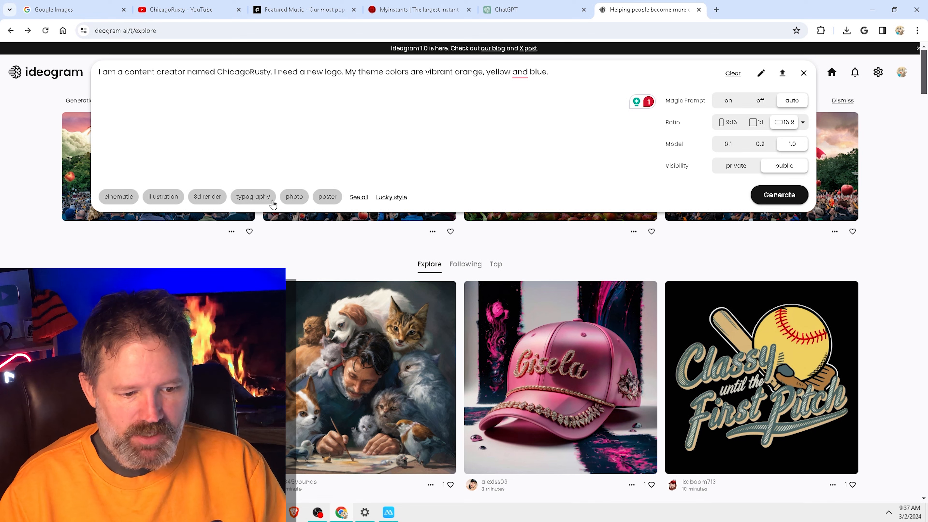
- Add the typography style to the logo prompt and generate the images
{"action": "left_click", "coordinate": [265, 199]}
{"action": "left_click", "coordinate": [775, 198]}
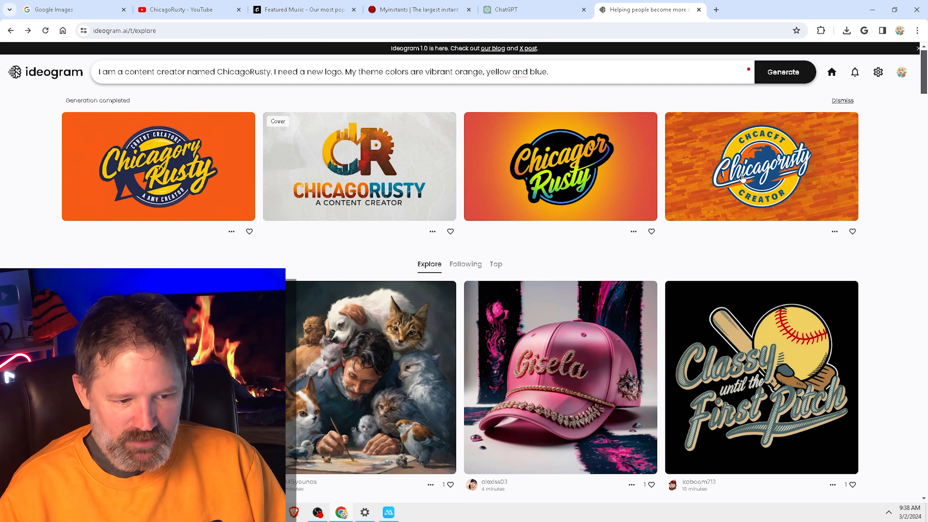
- Generate the logo prompt again with the name changed to Rusty and a lucky style, graffiti, in place of typography
{"action": "left_click", "coordinate": [577, 72]}
{"action": "double_click", "coordinate": [219, 73]}
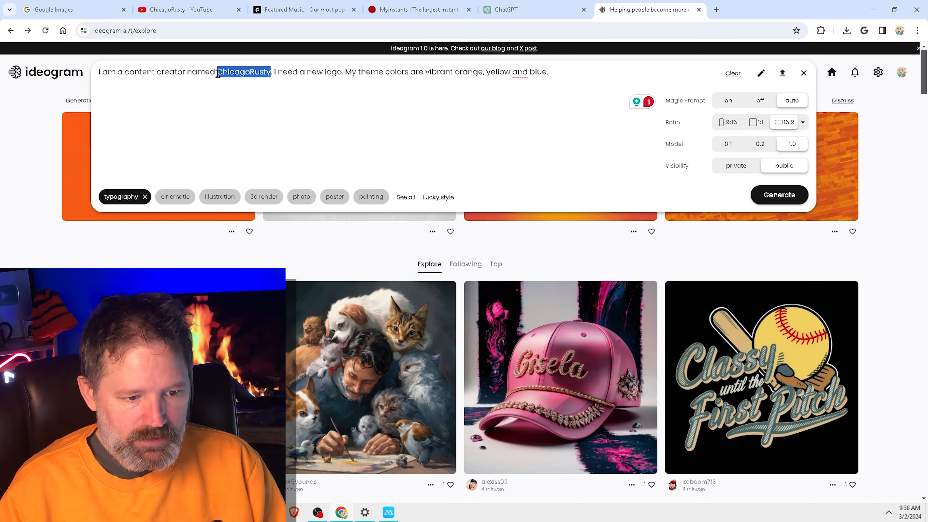
{"action": "key", "text": "BackSpace"}
{"action": "type", "text": "Rusty"}
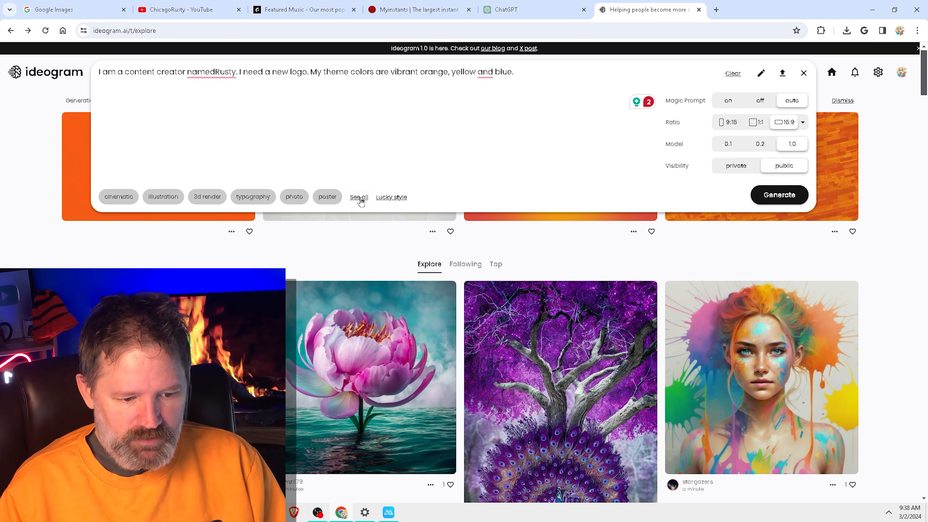
{"action": "left_click", "coordinate": [390, 197]}
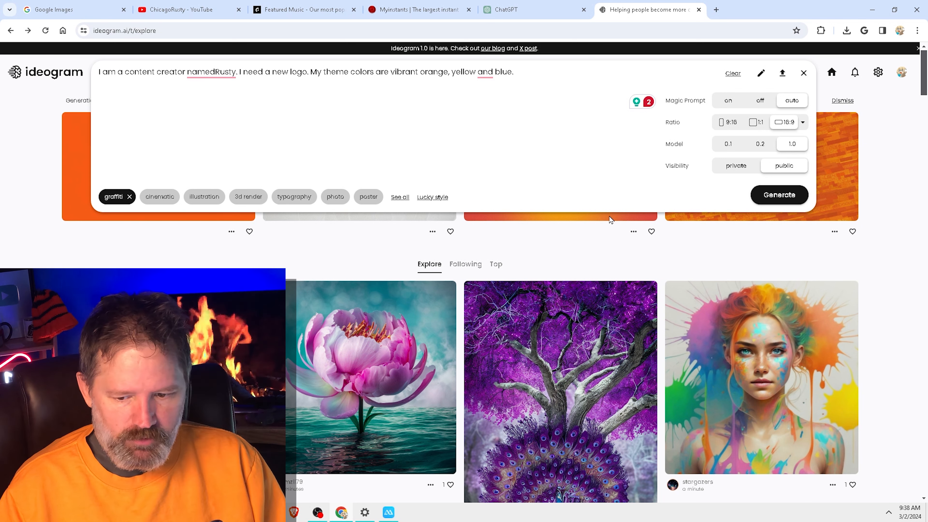
{"action": "left_click", "coordinate": [771, 195]}
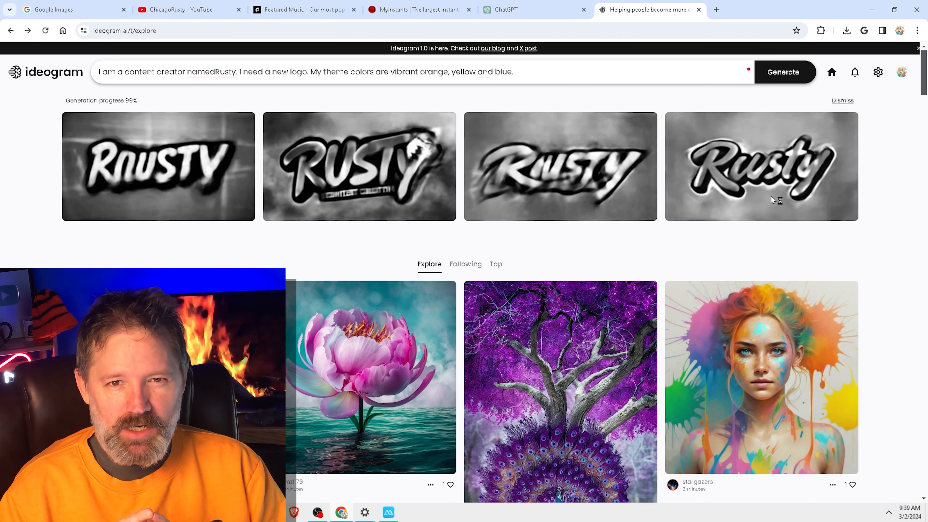
- Remove the graffiti style from the logo prompt and generate a new set of images
{"action": "left_click", "coordinate": [329, 72]}
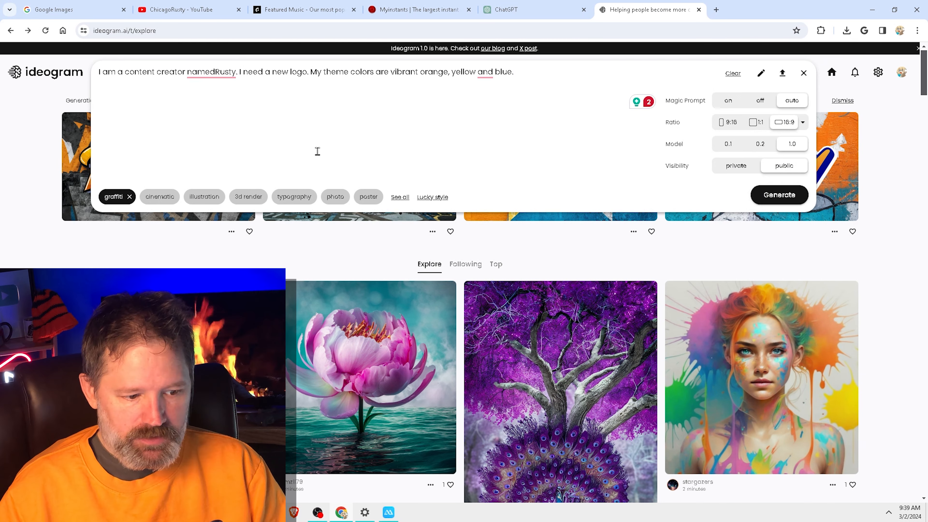
{"action": "left_click", "coordinate": [129, 197]}
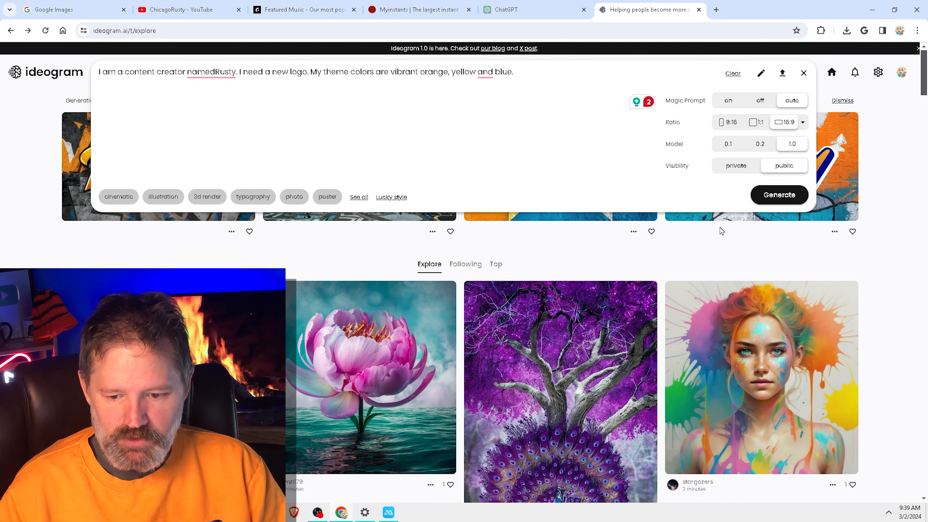
{"action": "left_click", "coordinate": [779, 195]}
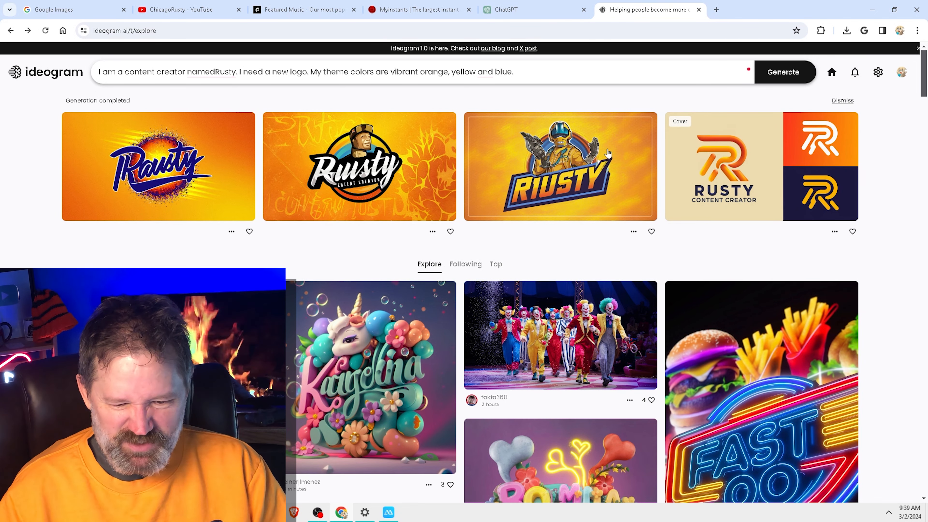
- Generate images from the prompt "show me a representation of AI, Education, Youtube, and humor. The color scheme is yellow orange and bluie"
{"action": "type", "text": "show me "}
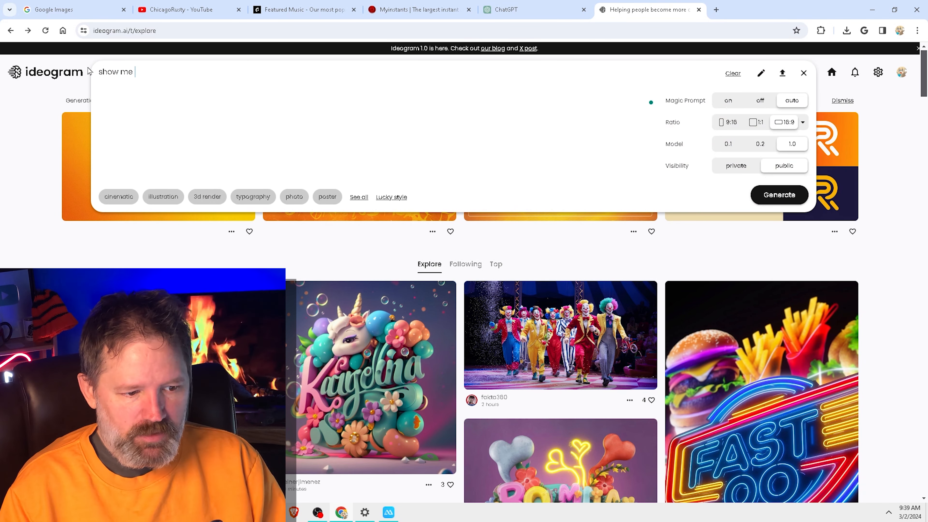
{"action": "type", "text": "a representation of AI"}
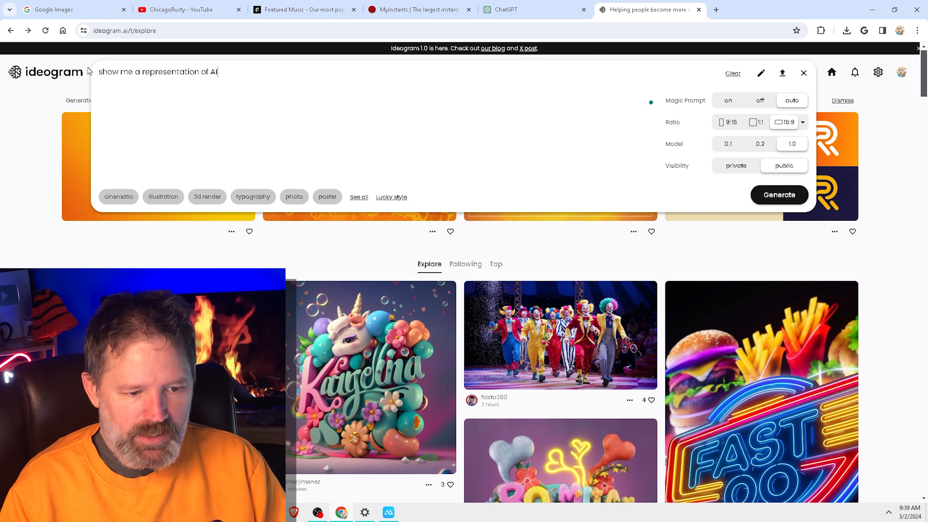
{"action": "type", "text": ", Education, Youtube, an"}
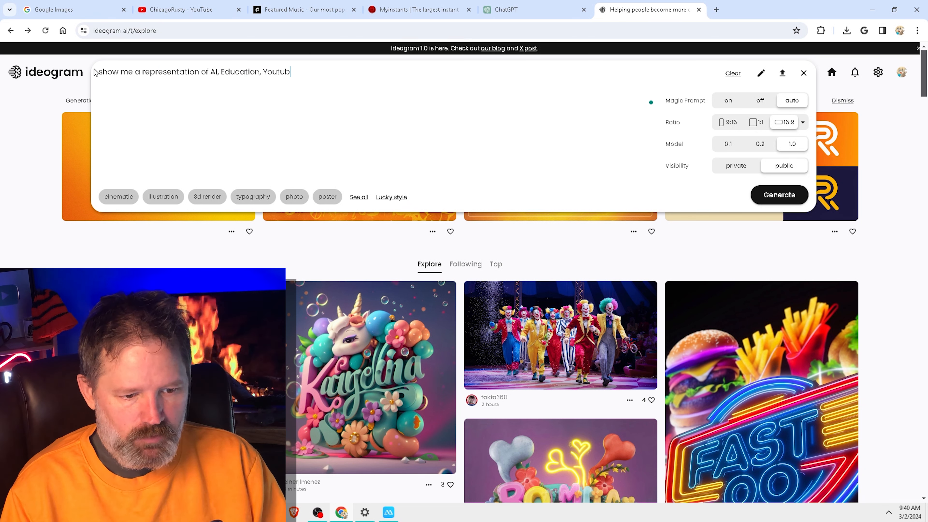
{"action": "type", "text": "d humor. The color s"}
{"action": "type", "text": "cheme is yellow orange and bluie"}
{"action": "key", "text": "Return"}
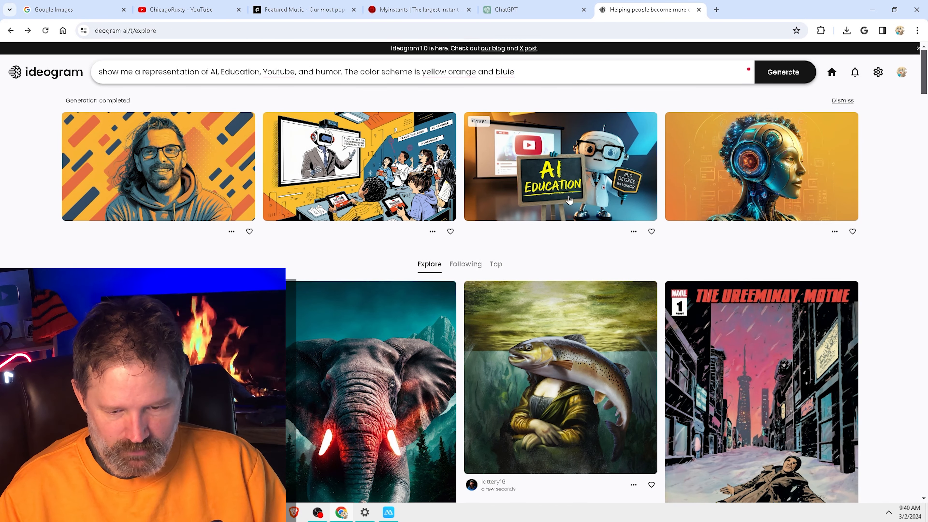
- View the classroom and robot-head results and download the AI Education robot image
{"action": "left_click", "coordinate": [420, 205]}
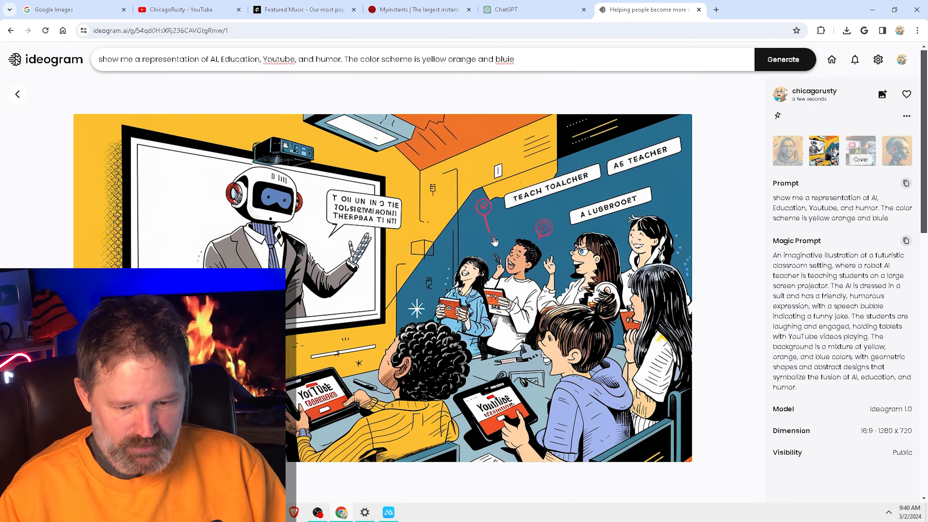
{"action": "left_click", "coordinate": [11, 98]}
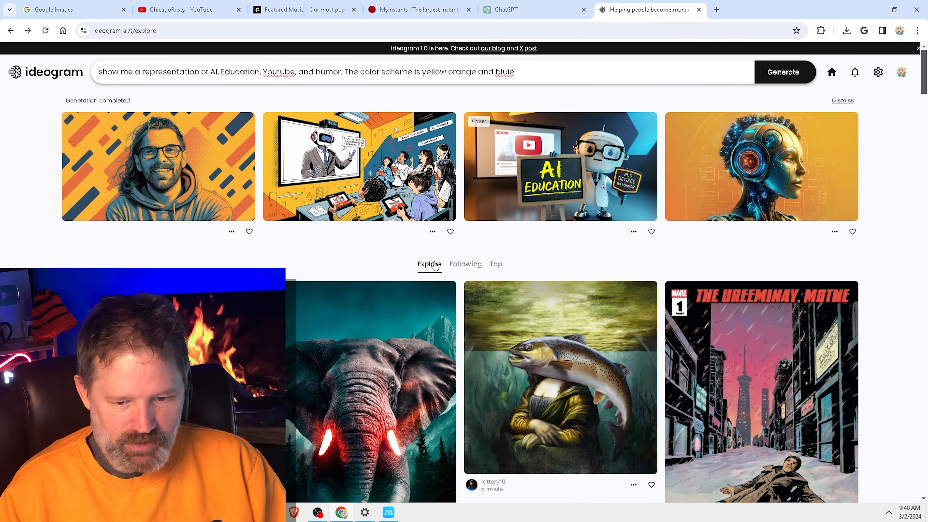
{"action": "left_click", "coordinate": [570, 210]}
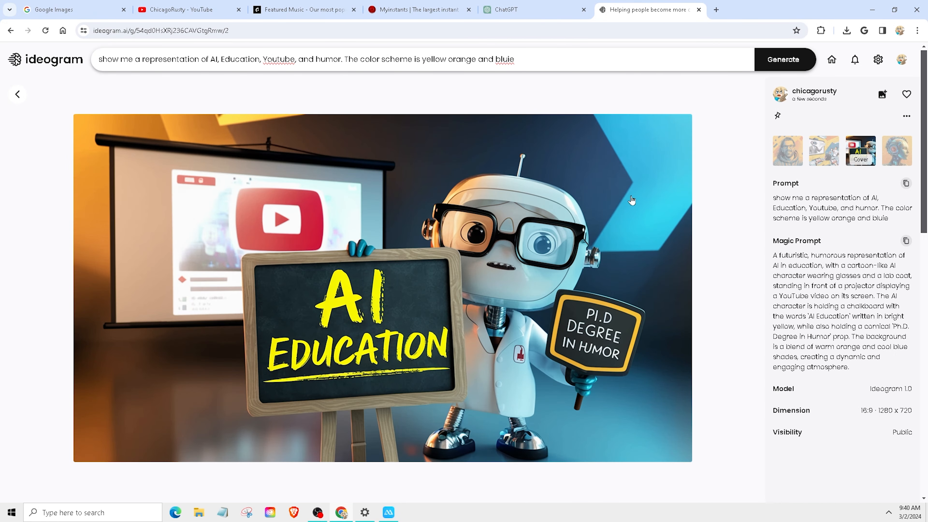
{"action": "left_click", "coordinate": [907, 117]}
{"action": "left_click", "coordinate": [869, 219]}
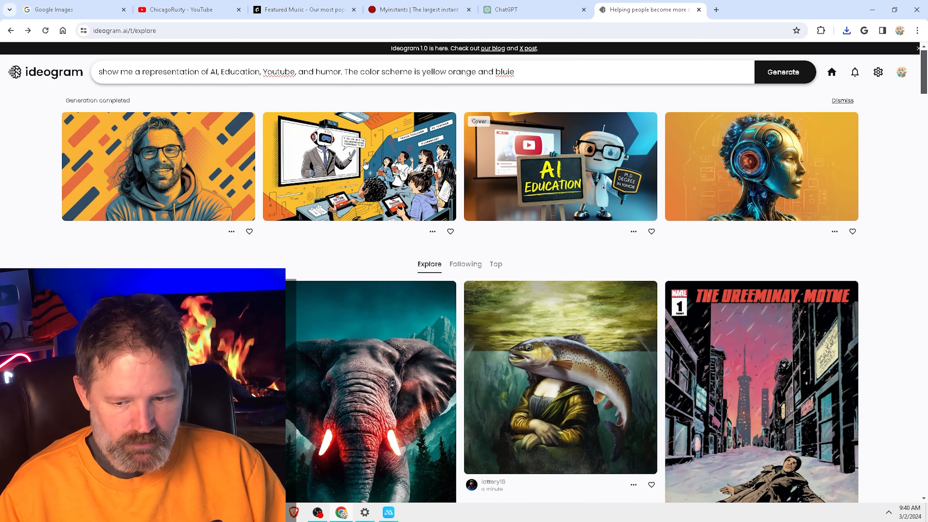
{"action": "left_click", "coordinate": [752, 175]}
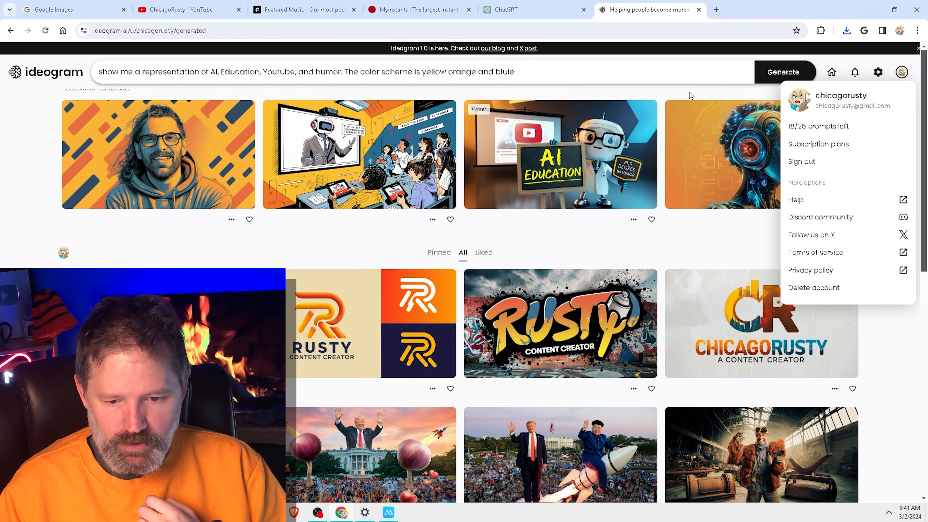
- Close the account options and generate images from the prompt "I need a pfp, my name is rusty"
{"action": "left_click", "coordinate": [691, 94]}
{"action": "left_click_drag", "start_coordinate": [517, 72], "coordinate": [52, 80]}
{"action": "type", "text": "I nee"}
{"action": "type", "text": "d a pfp, my name is rusty"}
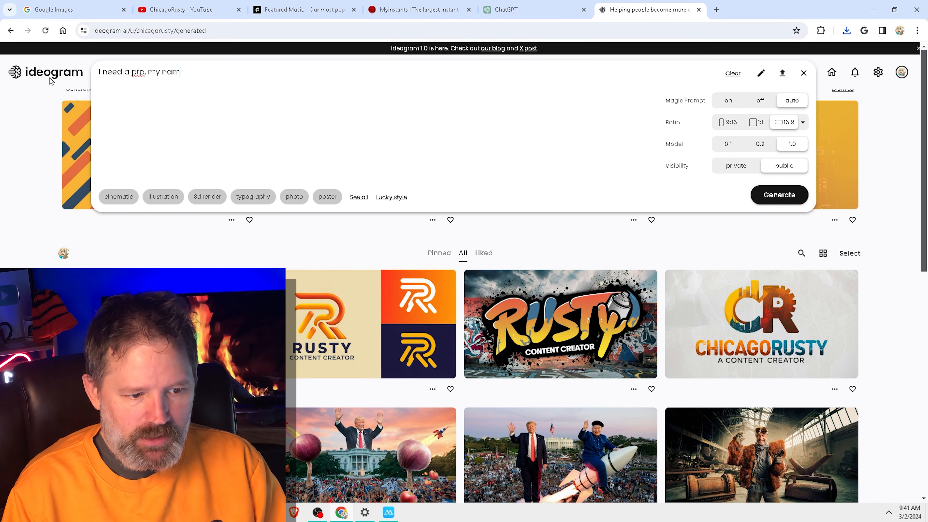
{"action": "key", "text": "Return"}
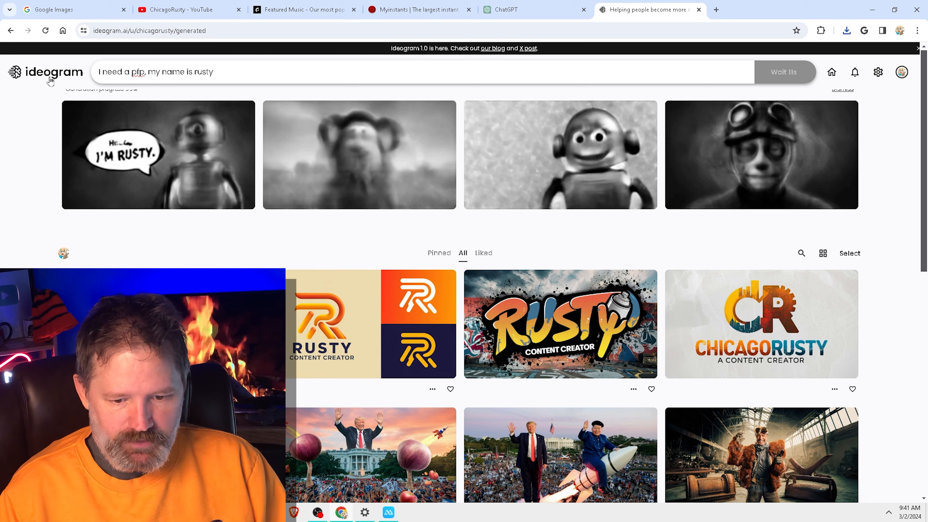
- Examine the dog-like character and the steampunk face among the profile picture results at full size
{"action": "left_click", "coordinate": [374, 196]}
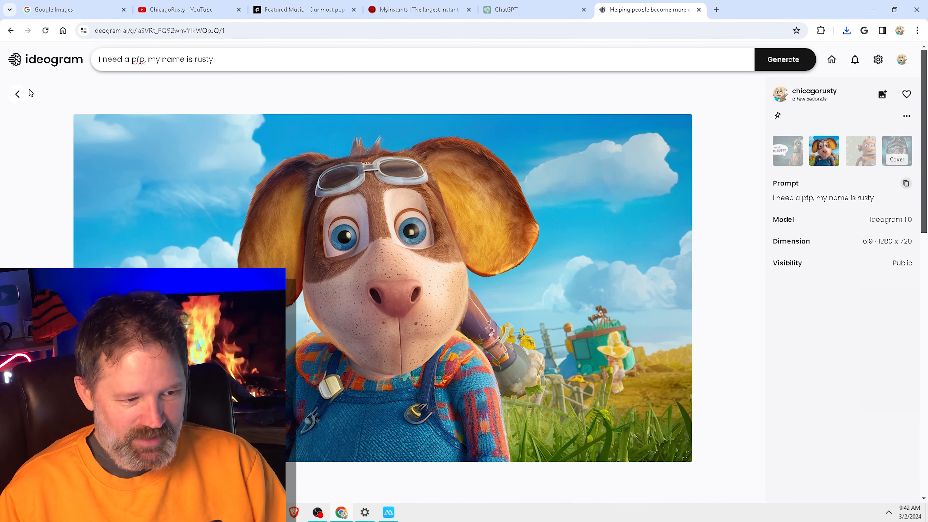
{"action": "left_click", "coordinate": [17, 98]}
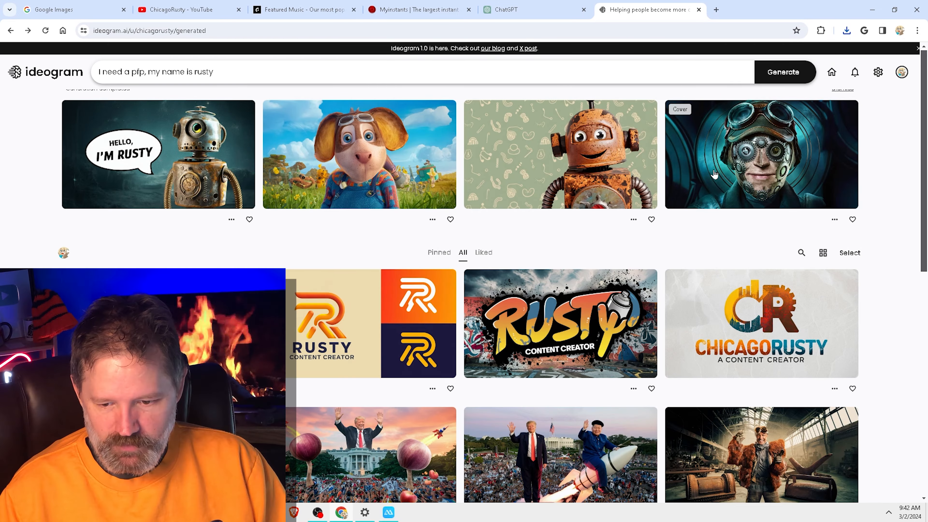
{"action": "left_click", "coordinate": [715, 174]}
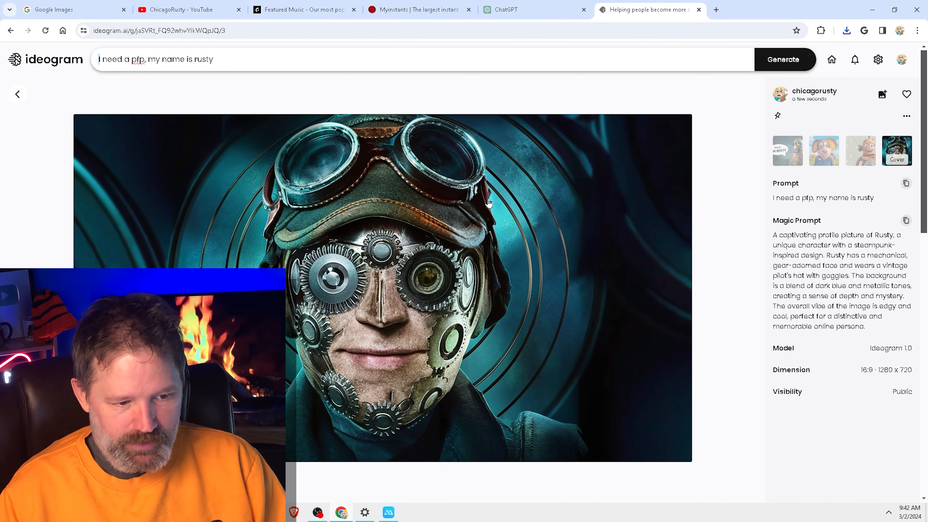
- Replace the profile picture prompt with "a general youtuber logo" and generate the images
{"action": "left_click_drag", "start_coordinate": [215, 71], "coordinate": [62, 69]}
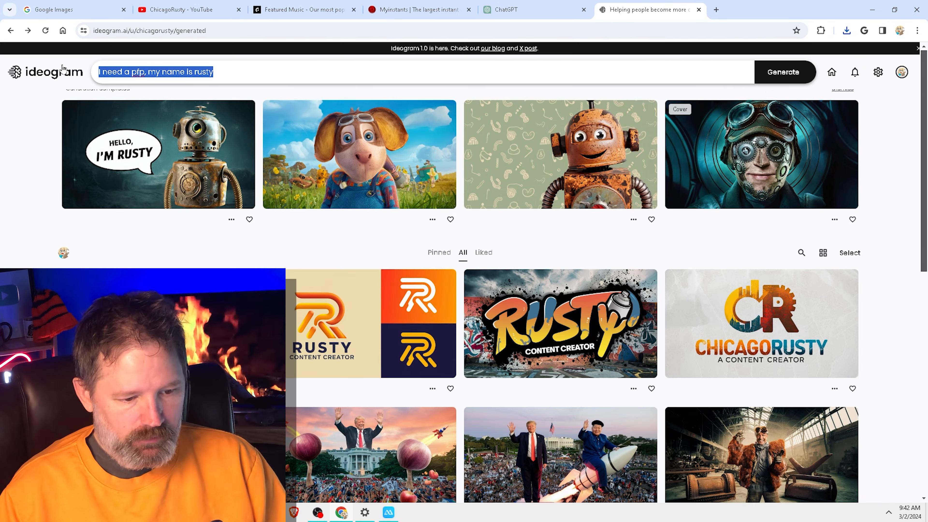
{"action": "key", "text": "BackSpace"}
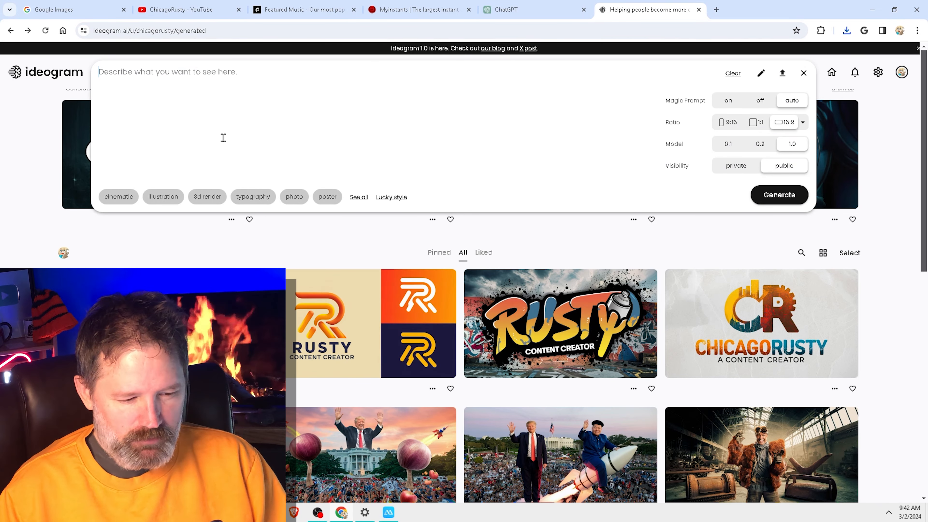
{"action": "type", "text": "a general youtuber logo"}
{"action": "key", "text": "Return"}
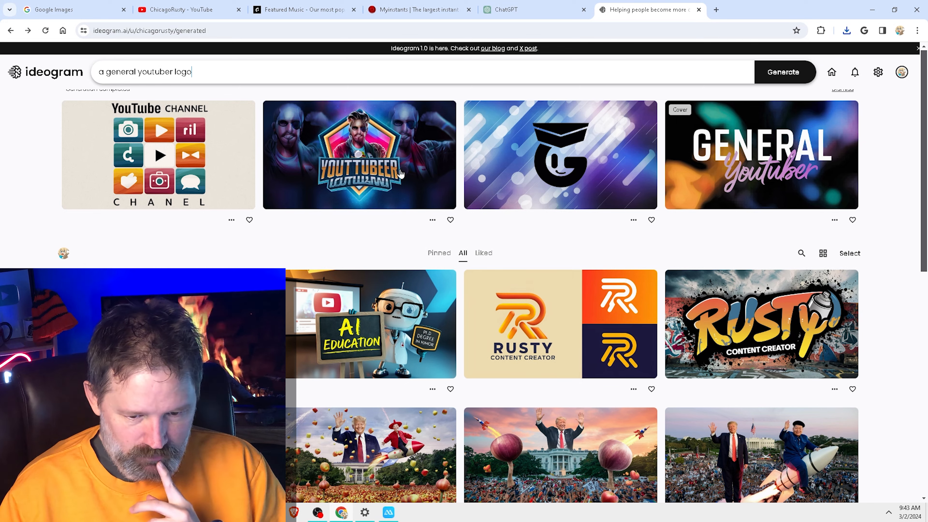
- Generate images from the prompt "Jennifer Lopez in Antarctica standing next to the firmament" and open the options of the full-size first result
{"action": "scroll", "coordinate": [599, 239], "scroll_direction": "down", "scroll_amount": 8}
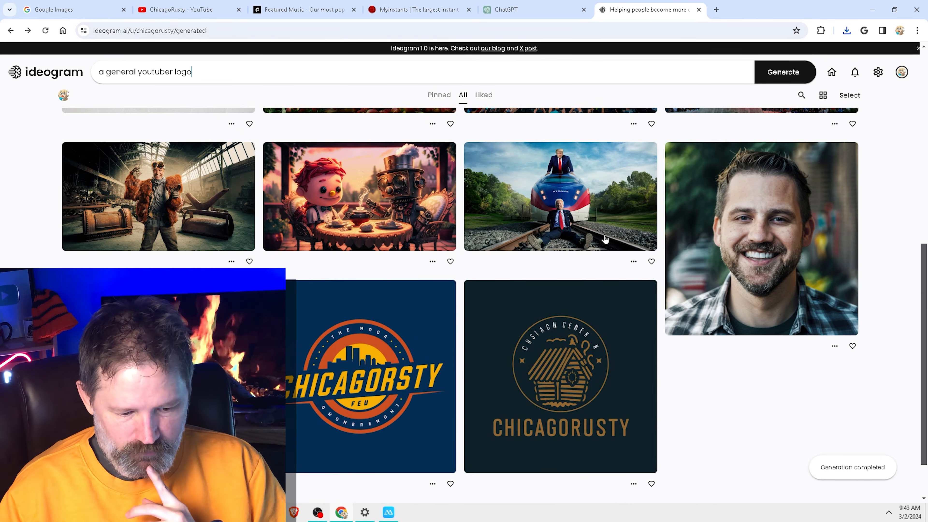
{"action": "triple_click", "coordinate": [92, 71]}
{"action": "type", "text": "Jen"}
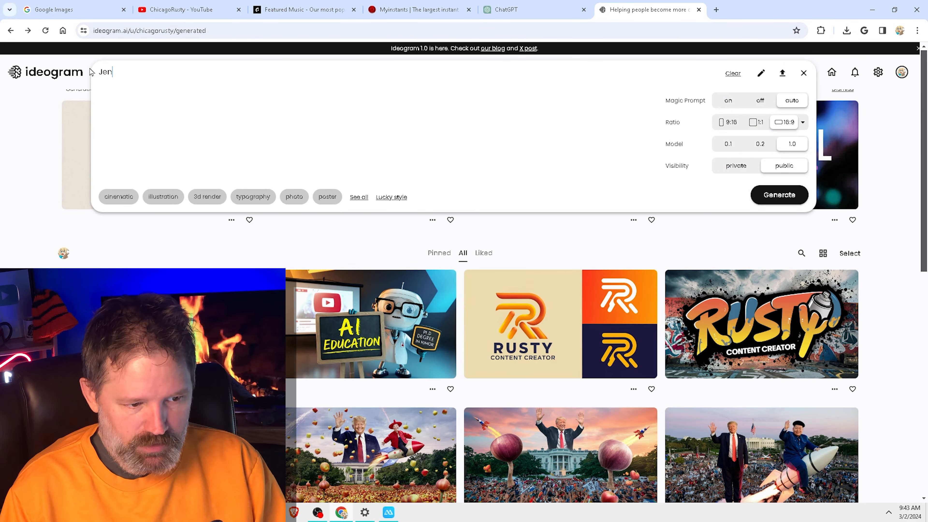
{"action": "type", "text": "nifer Lopez in Antarctica standing next to the firm"}
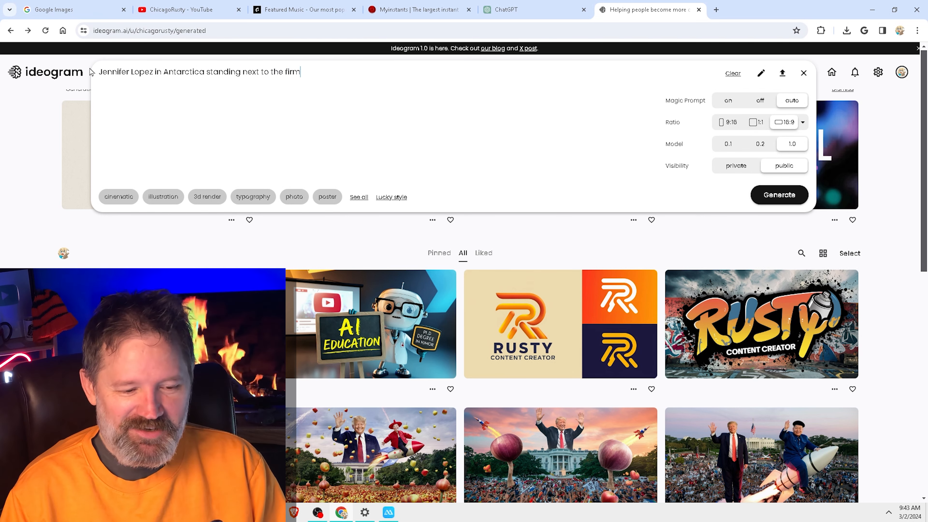
{"action": "type", "text": "ament"}
{"action": "key", "text": "Return"}
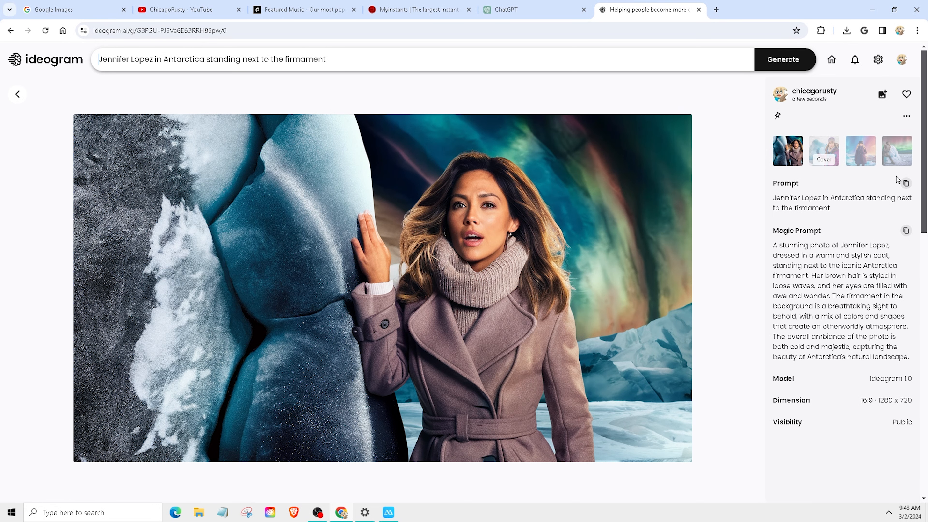
{"action": "left_click", "coordinate": [907, 118]}
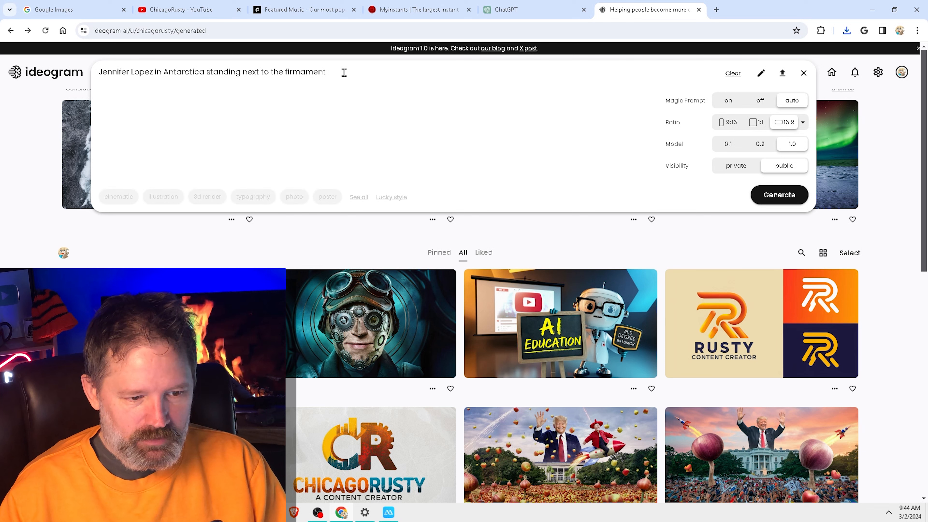
- Generate poster-style images from "Jennifer Lopez starring in a fantastical Futuristic Science Fiction Musical called "This is me Now." (She is completely out of touch)"
{"action": "left_click_drag", "start_coordinate": [326, 71], "coordinate": [156, 72]}
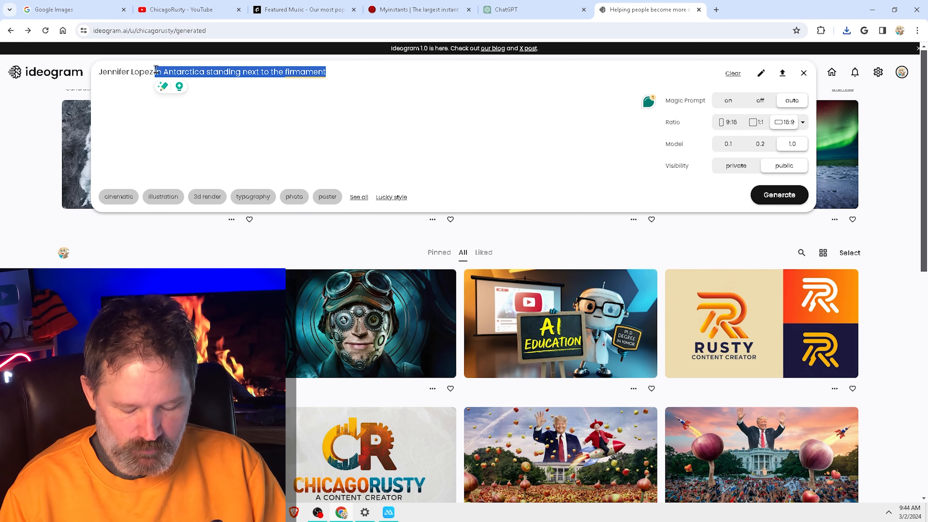
{"action": "type", "text": "starring in a fantastical Futuristic"}
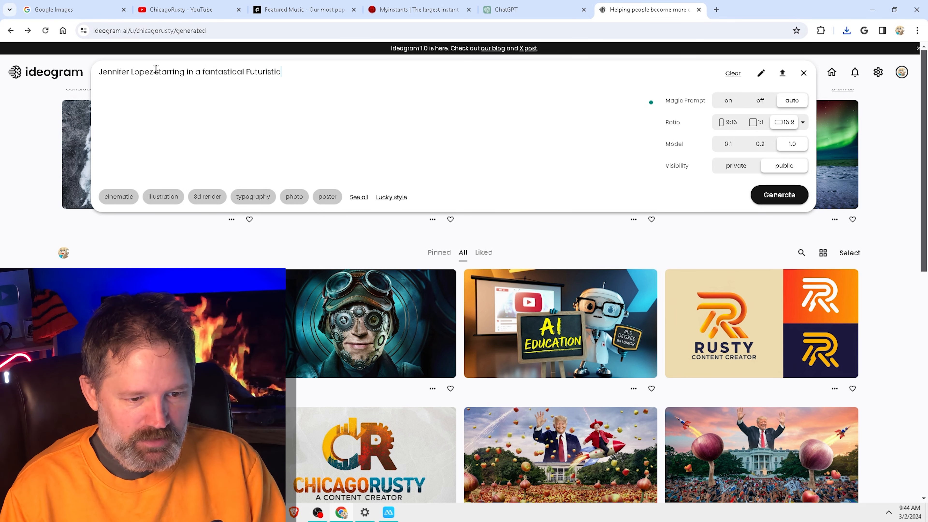
{"action": "type", "text": " Science"}
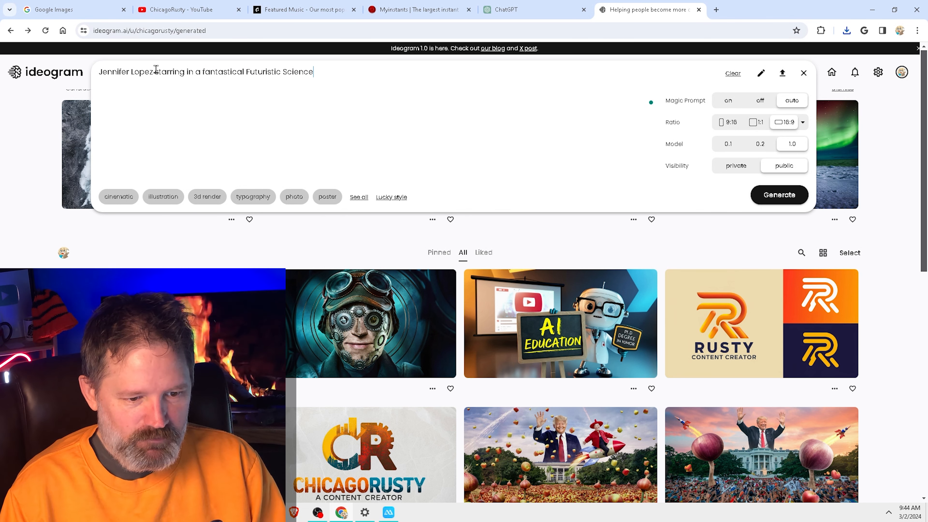
{"action": "type", "text": " Fiction Musical called \"This is"}
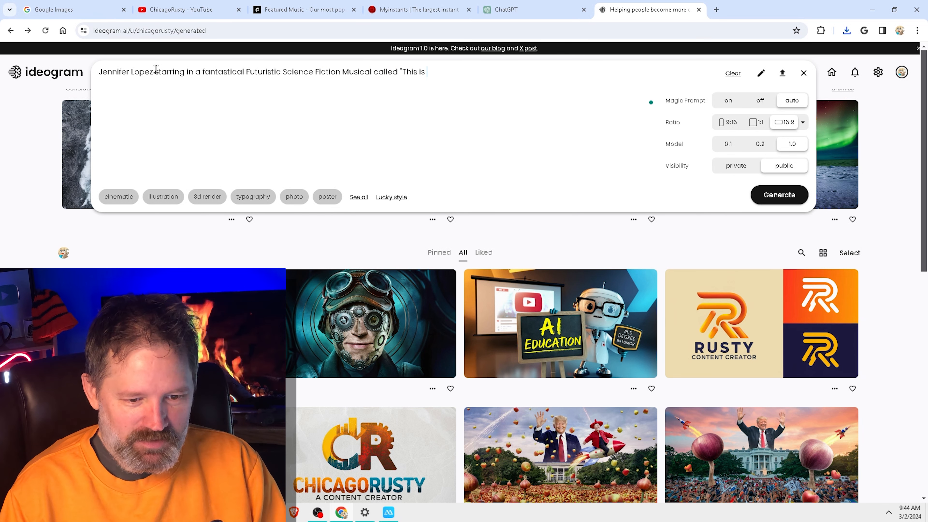
{"action": "type", "text": " me Now.\" (She is "}
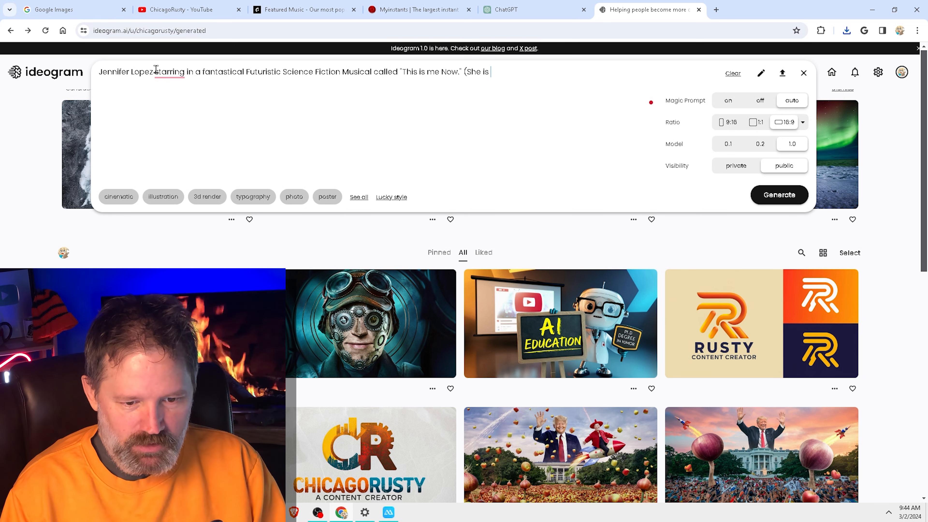
{"action": "type", "text": "completely out of touch)"}
{"action": "left_click", "coordinate": [325, 198]}
{"action": "left_click", "coordinate": [779, 195]}
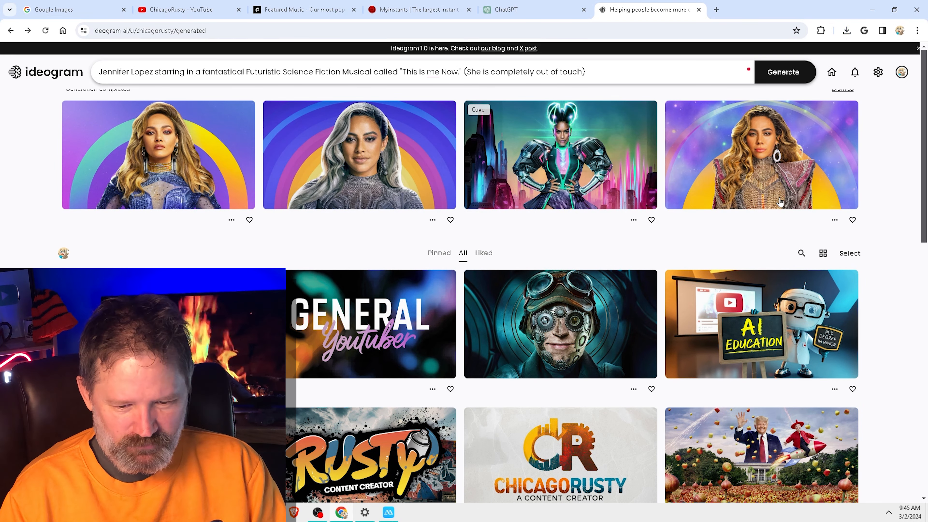
- Regenerate without "(She is completely out of touch)" in the prompt and download the poster titled "This Is Me Now"
{"action": "left_click_drag", "start_coordinate": [617, 73], "coordinate": [462, 74]}
{"action": "key", "text": "BackSpace"}
{"action": "key", "text": "Return"}
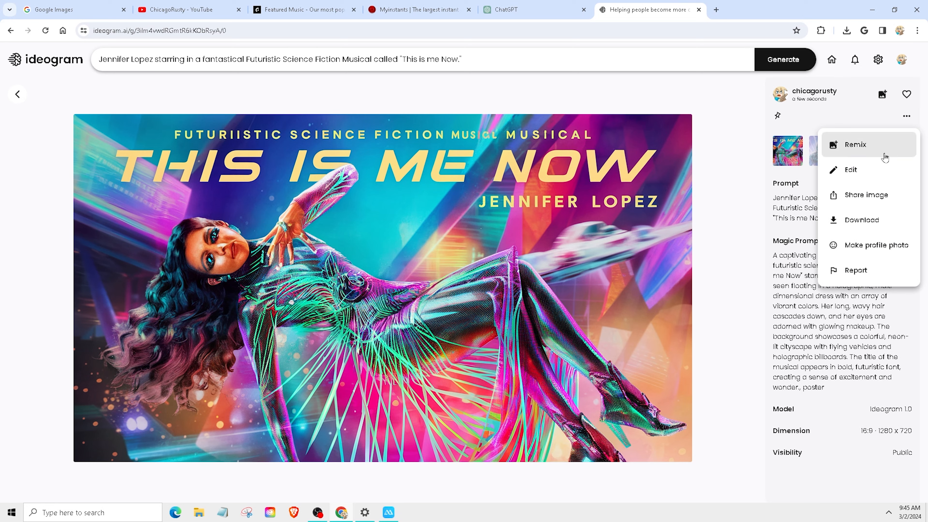
{"action": "left_click", "coordinate": [852, 218]}
{"action": "left_click", "coordinate": [17, 97]}
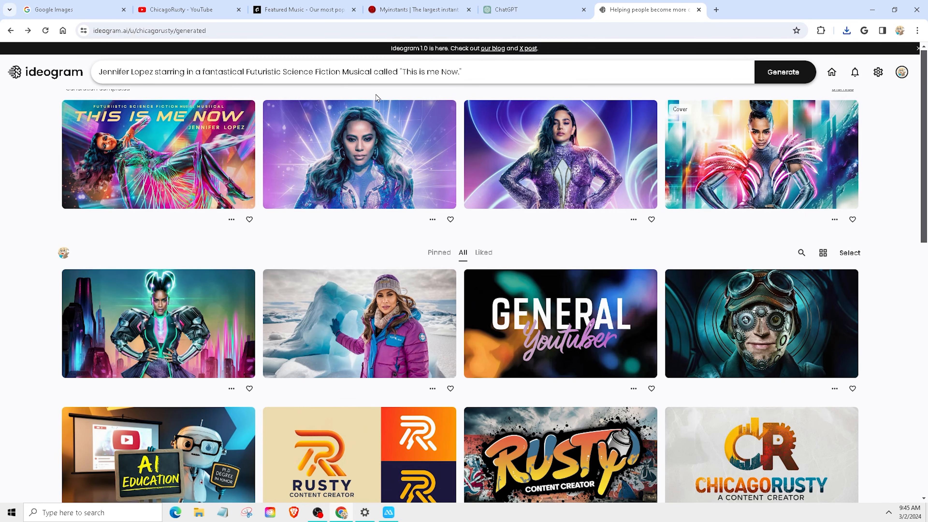
- Replace the prompt with "Conan Obrien In a Battle to the Death with Tom Segura" and generate the poster images
{"action": "type", "text": "Con"}
{"action": "type", "text": "an O"}
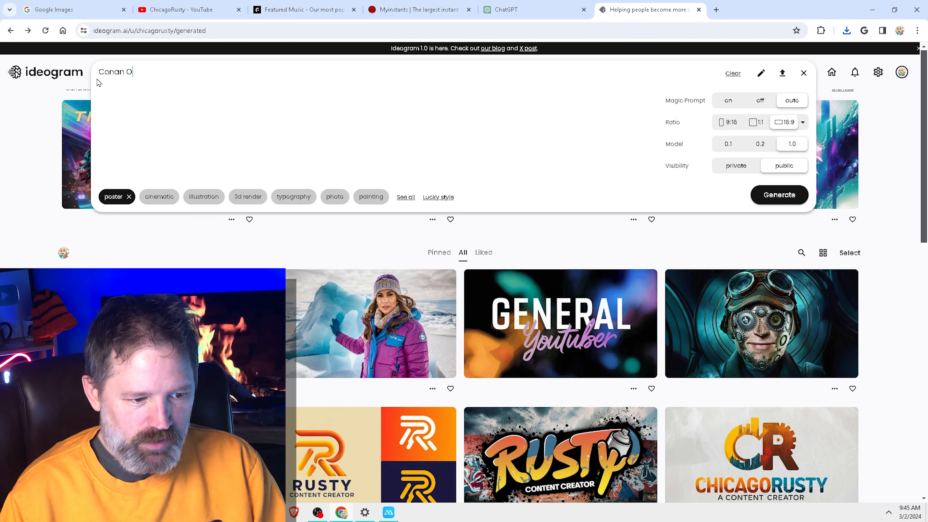
{"action": "type", "text": "brien In a Bat"}
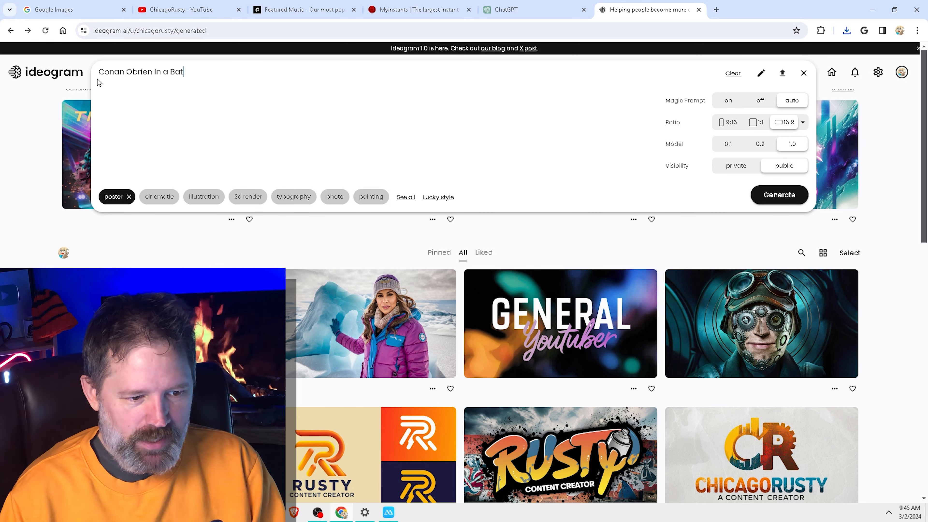
{"action": "type", "text": "tle to the Death wi"}
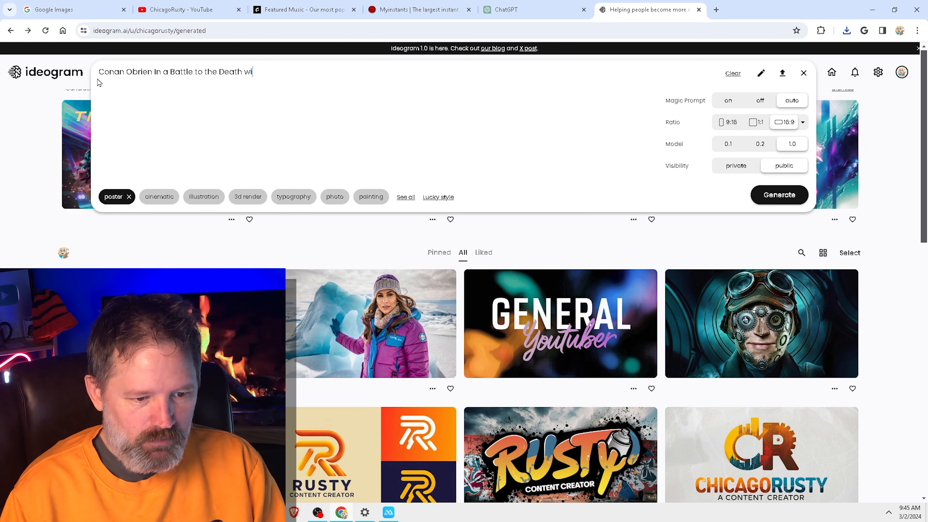
{"action": "type", "text": "th Tom Segura"}
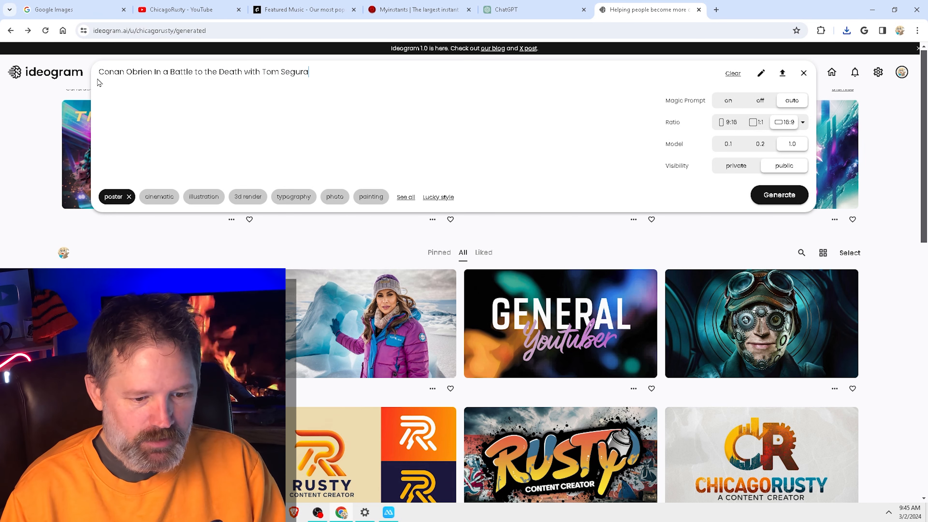
{"action": "key", "text": "Return"}
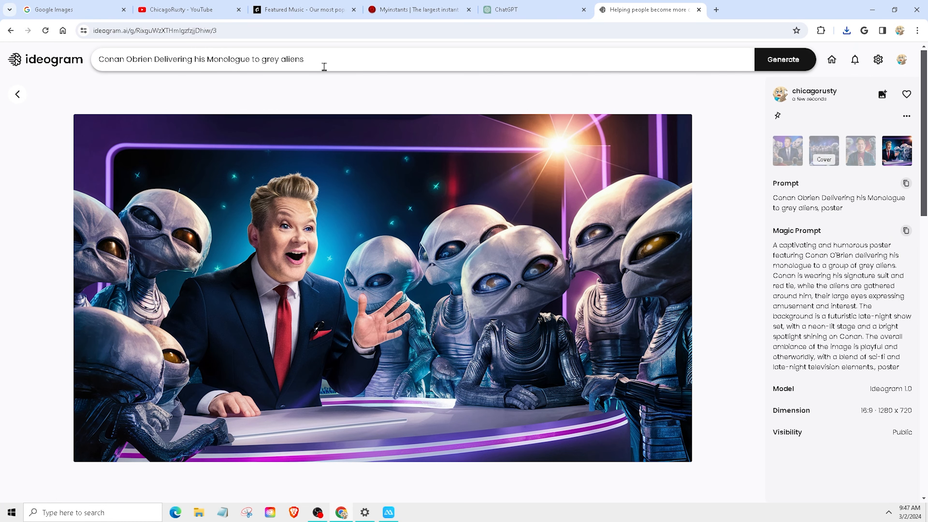
- Replace the grey aliens prompt with "Bert Kreischer being devoured by", keeping the poster style
{"action": "left_click_drag", "start_coordinate": [318, 60], "coordinate": [206, 60]}
{"action": "key", "text": "ctrl+a"}
{"action": "type", "text": "Bert Kre"}
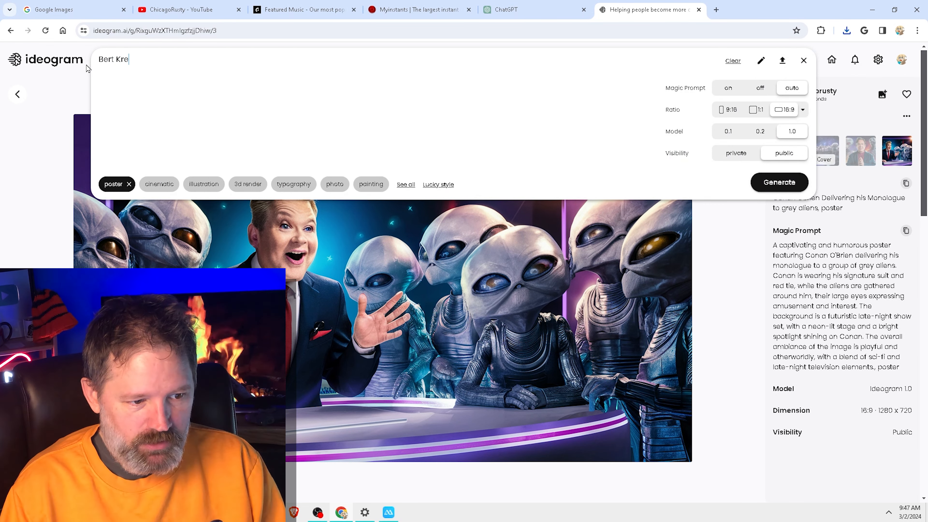
{"action": "type", "text": "ischer being devoured by"}
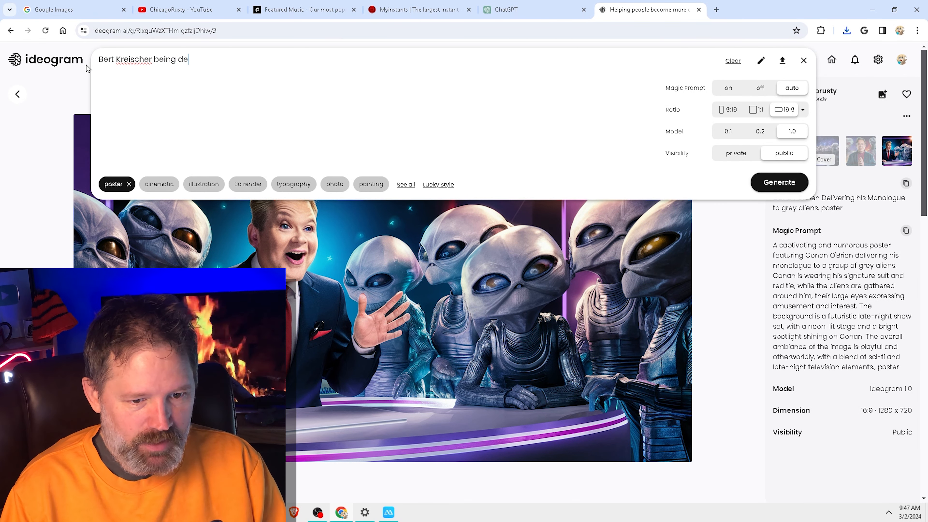